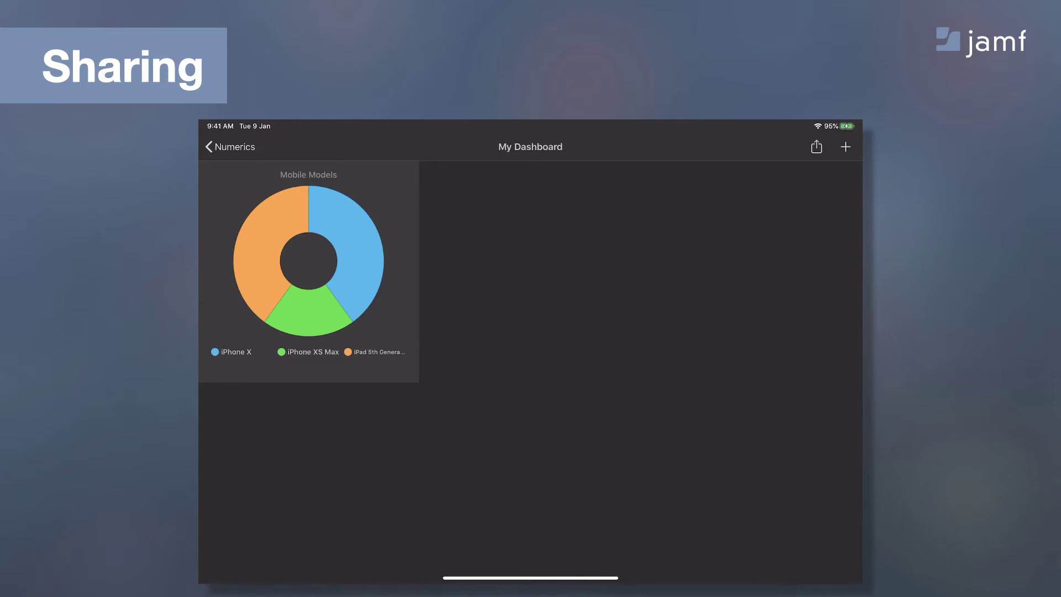
# Bring up My Dashboard's share options, then dismiss the popover without sharing
pyautogui.click(816, 147)
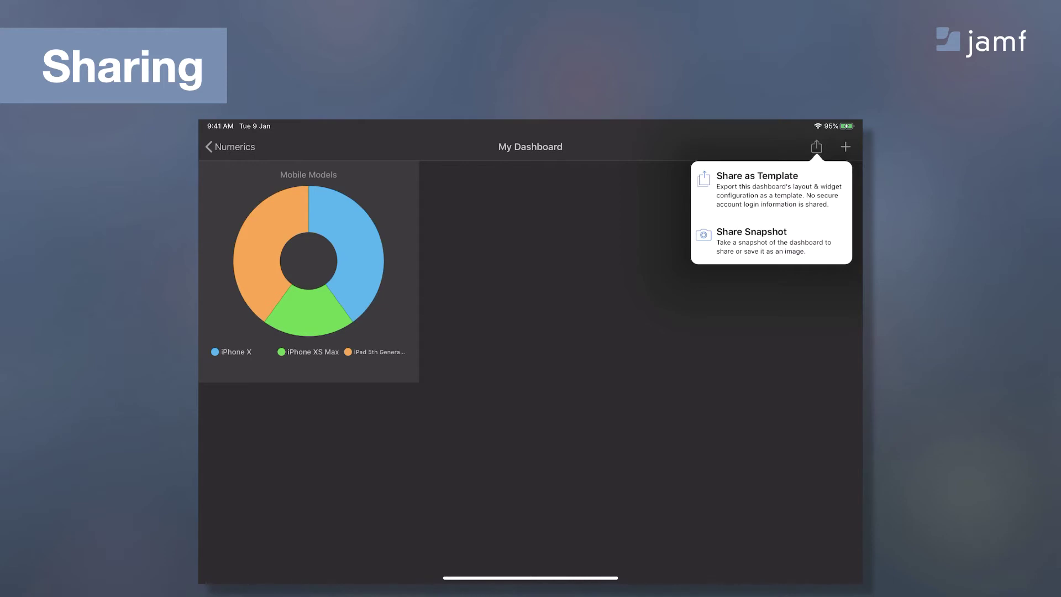
pyautogui.click(757, 189)
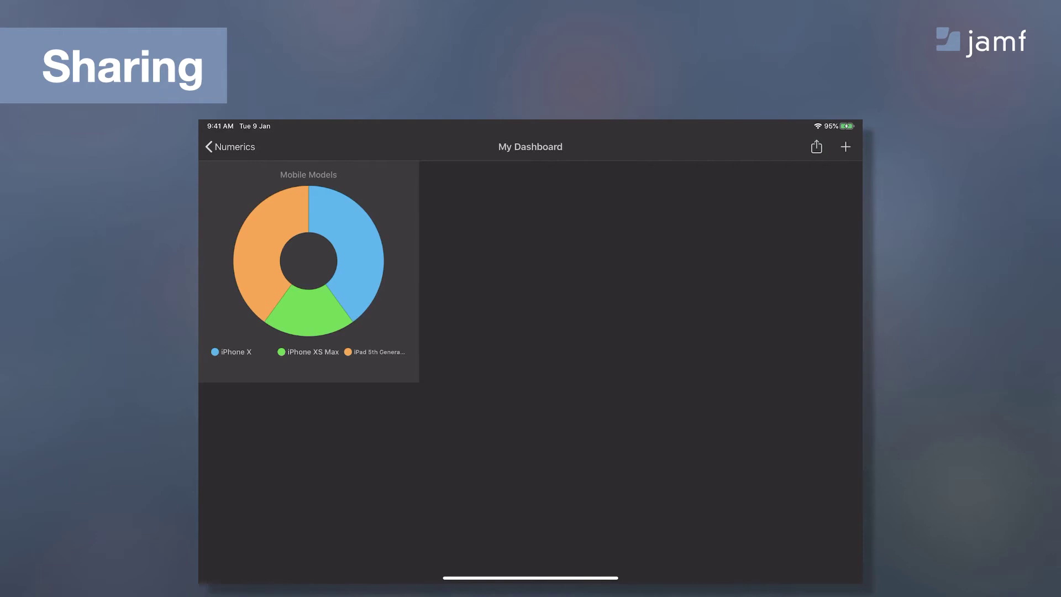
# Snapshot My Dashboard, draw a red line under the orange iPad legend label, and bring up image sharing
pyautogui.click(816, 147)
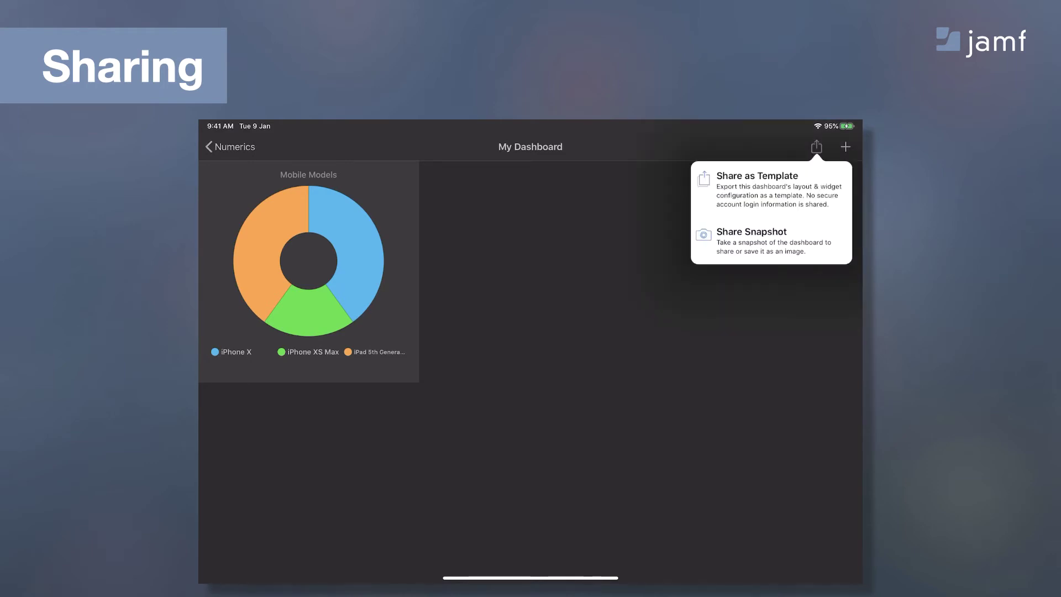
pyautogui.click(771, 236)
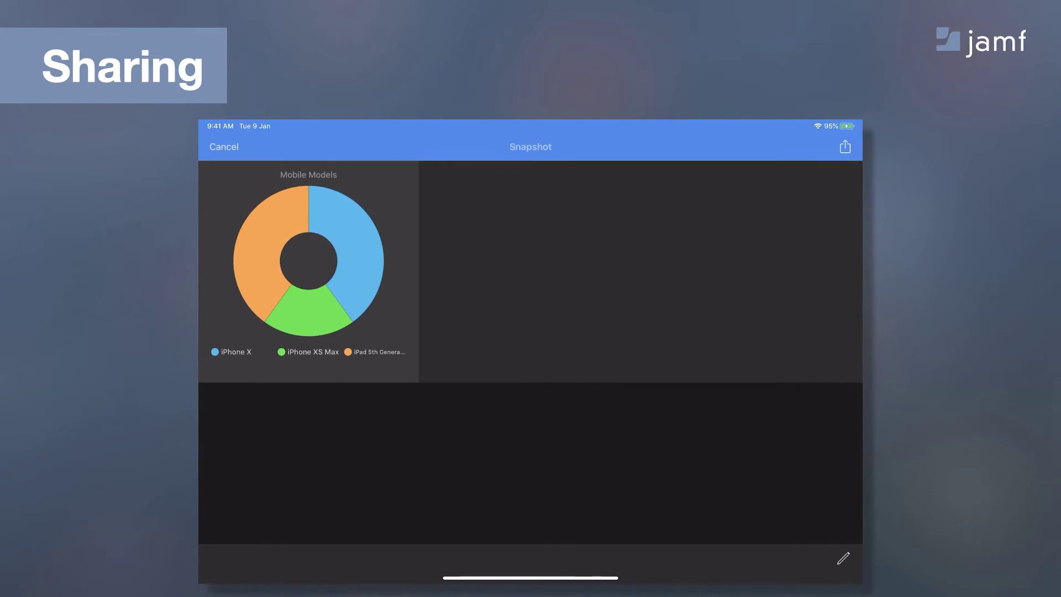
pyautogui.click(842, 558)
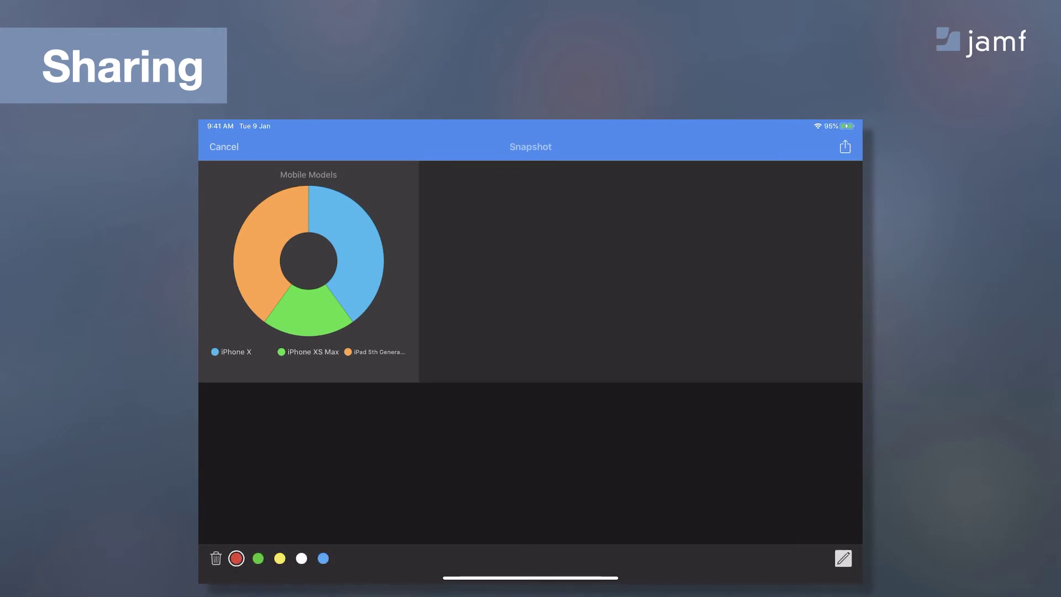
pyautogui.moveTo(345, 358); pyautogui.dragTo(403, 360)
pyautogui.click(844, 147)
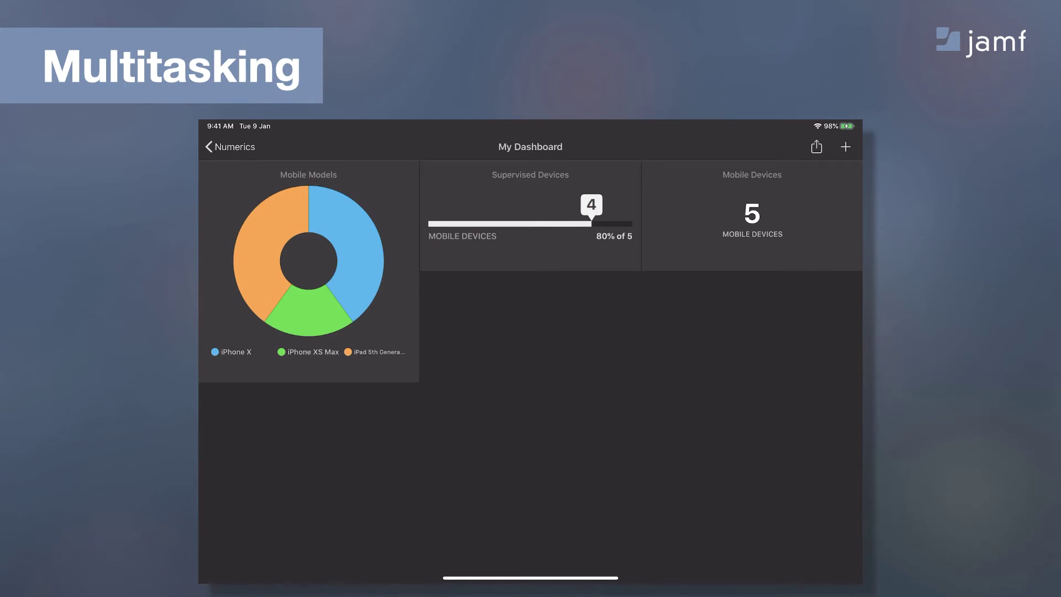
# Open Mail in Split View and drop the Mobile Models chart into a new message
pyautogui.moveTo(531, 577); pyautogui.dragTo(530, 530)
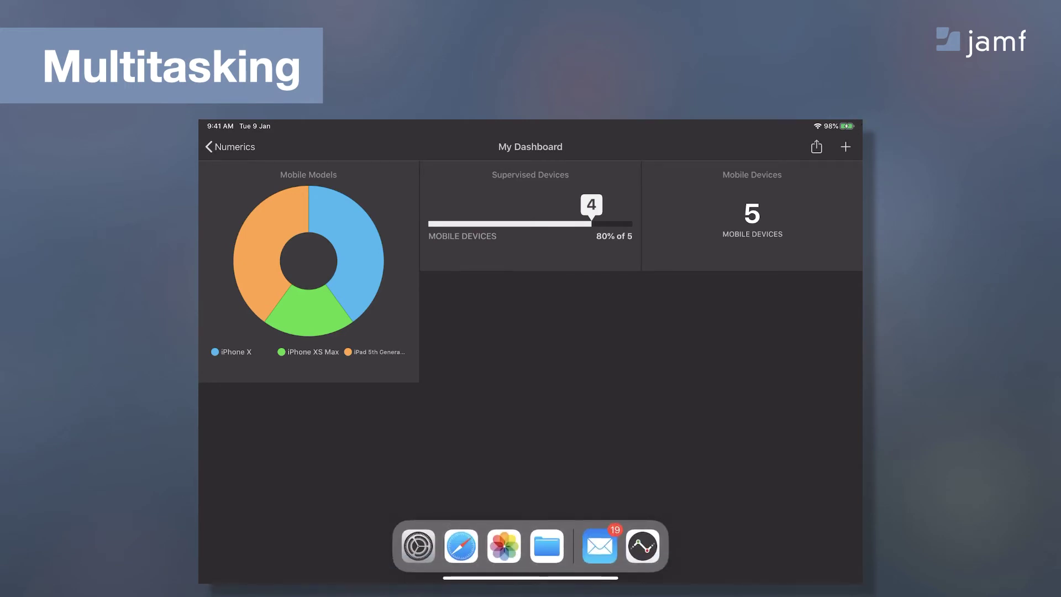
pyautogui.moveTo(599, 546); pyautogui.dragTo(845, 320)
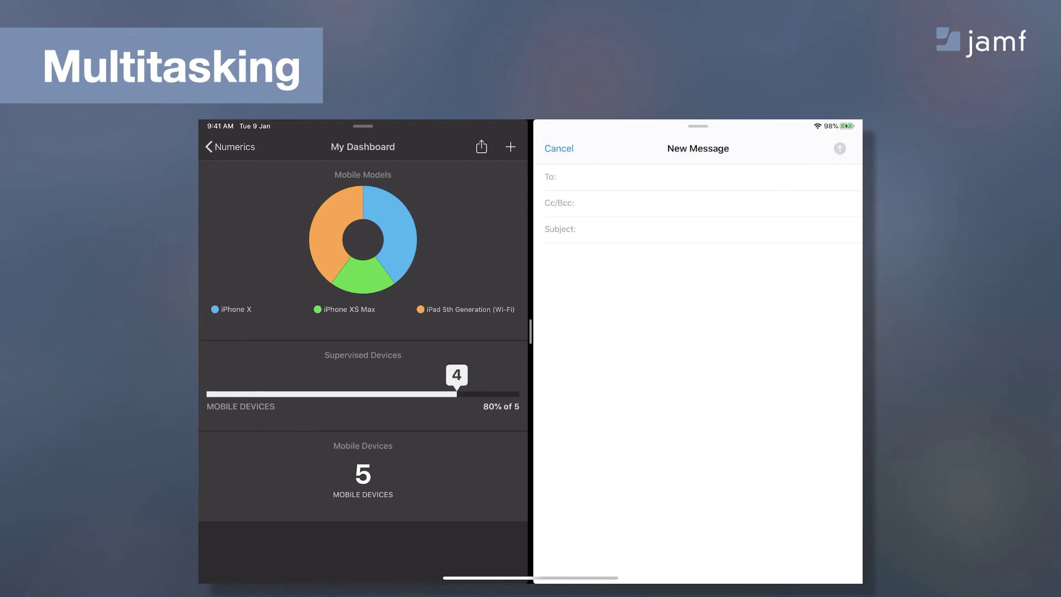
pyautogui.moveTo(363, 241)
pyautogui.mouseDown()
pyautogui.moveTo(557, 327)
pyautogui.moveTo(670, 349)
pyautogui.mouseUp()
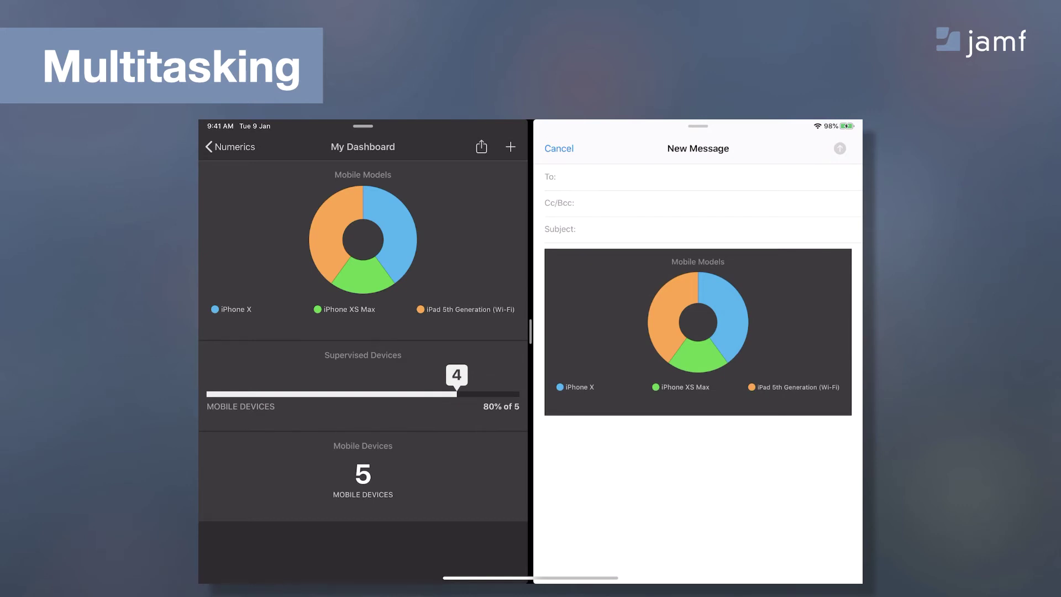
# Add the Supervised Devices and Mobile Devices widgets, then float Numerics in Slide Over
pyautogui.moveTo(363, 385); pyautogui.dragTo(609, 460)
pyautogui.click(363, 474)
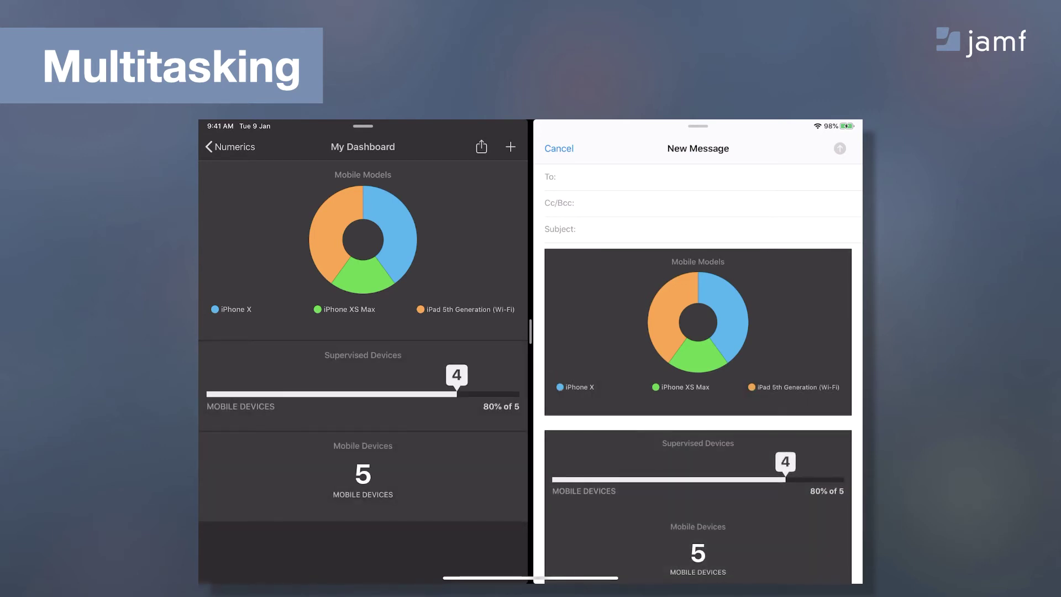
pyautogui.moveTo(362, 126); pyautogui.dragTo(771, 235)
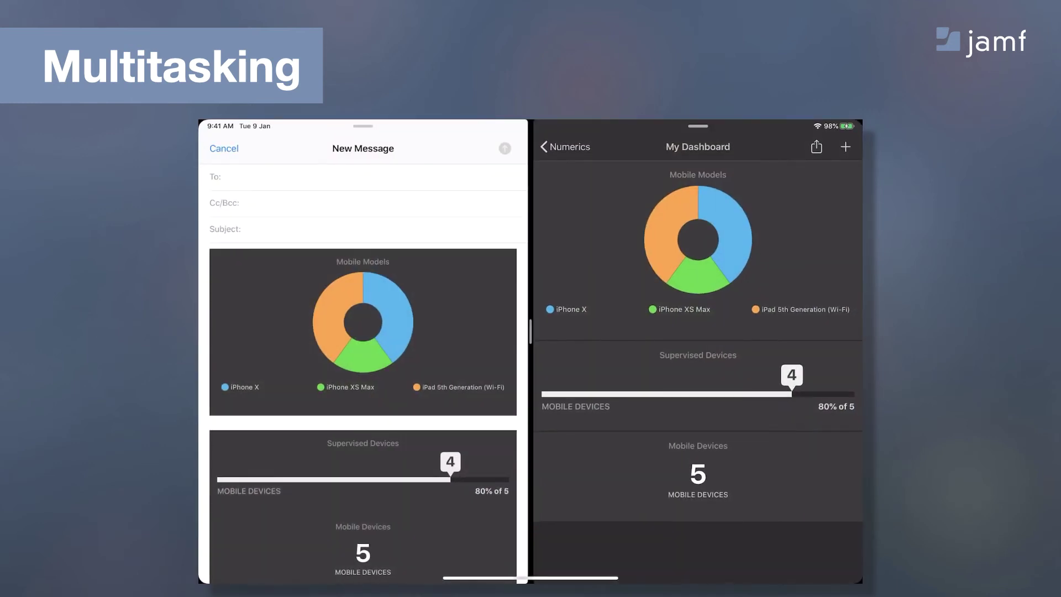
pyautogui.moveTo(693, 128); pyautogui.dragTo(687, 222)
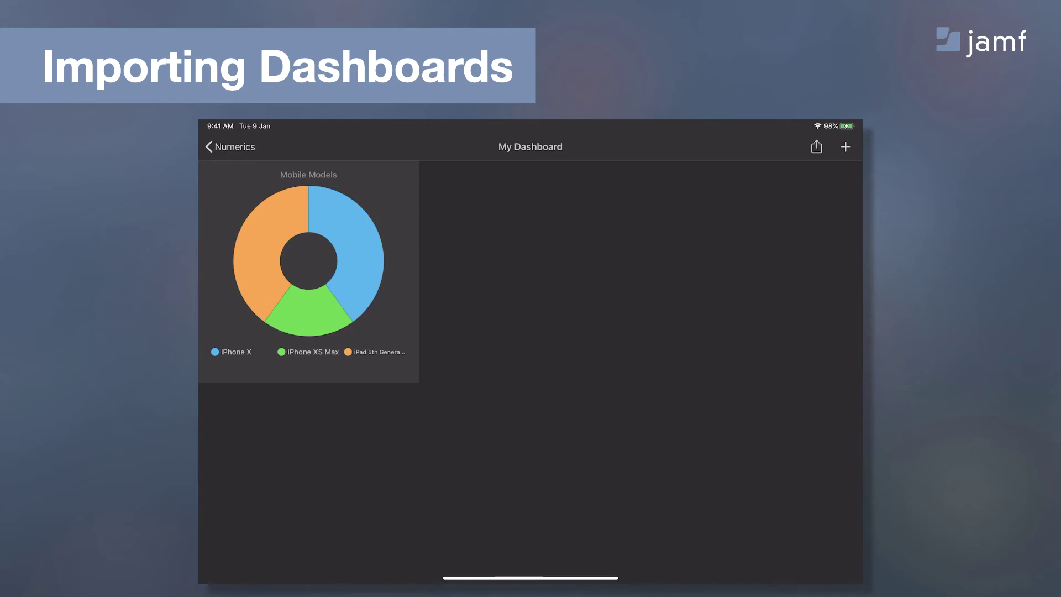
# From the dashboards list, import the Jamf Pro Dashboard Numerics template file as a new dashboard
pyautogui.click(232, 147)
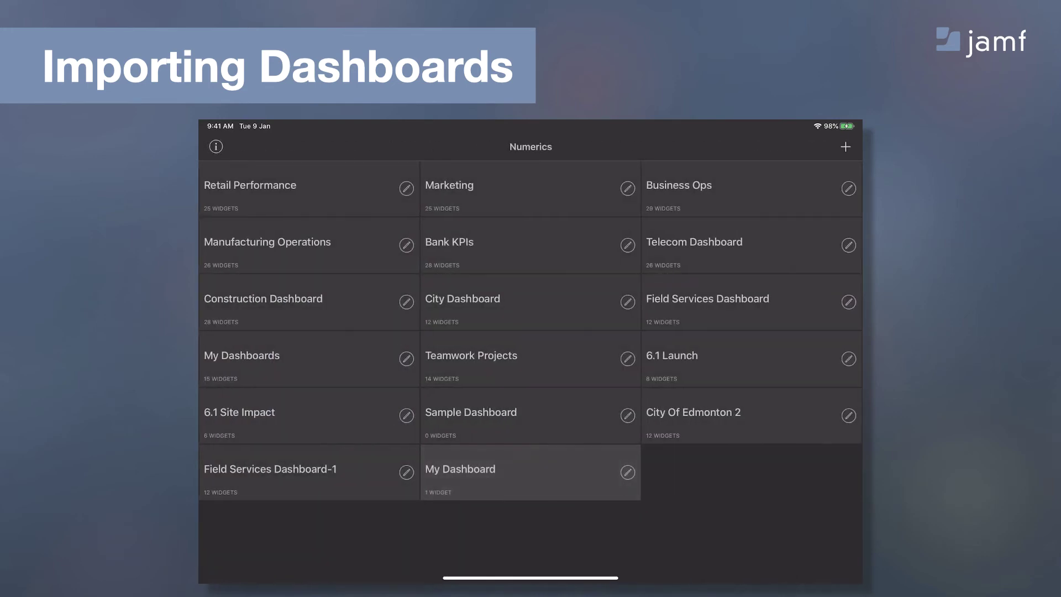
pyautogui.click(845, 147)
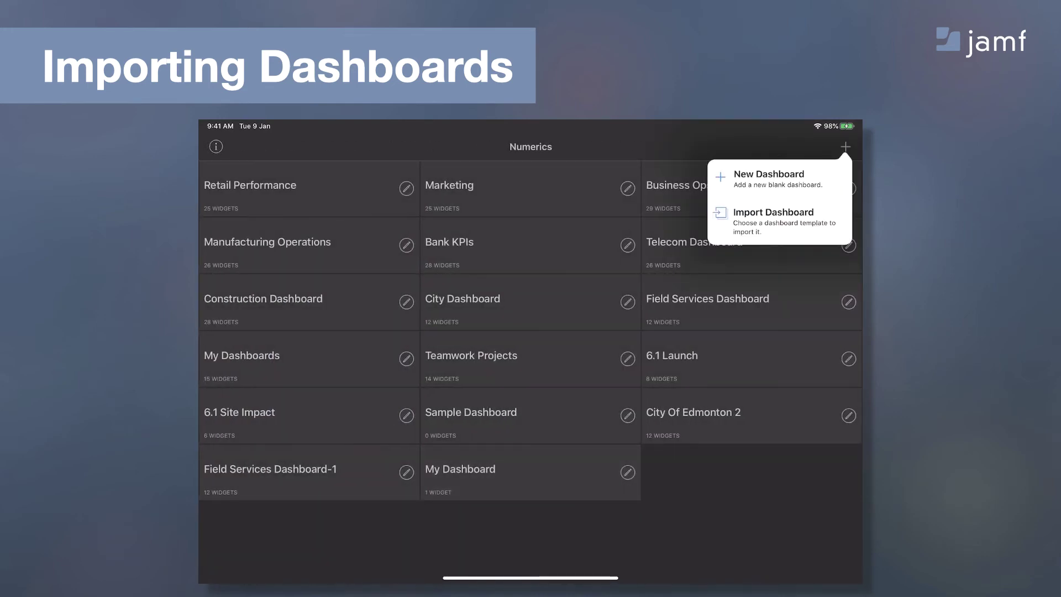
pyautogui.click(773, 217)
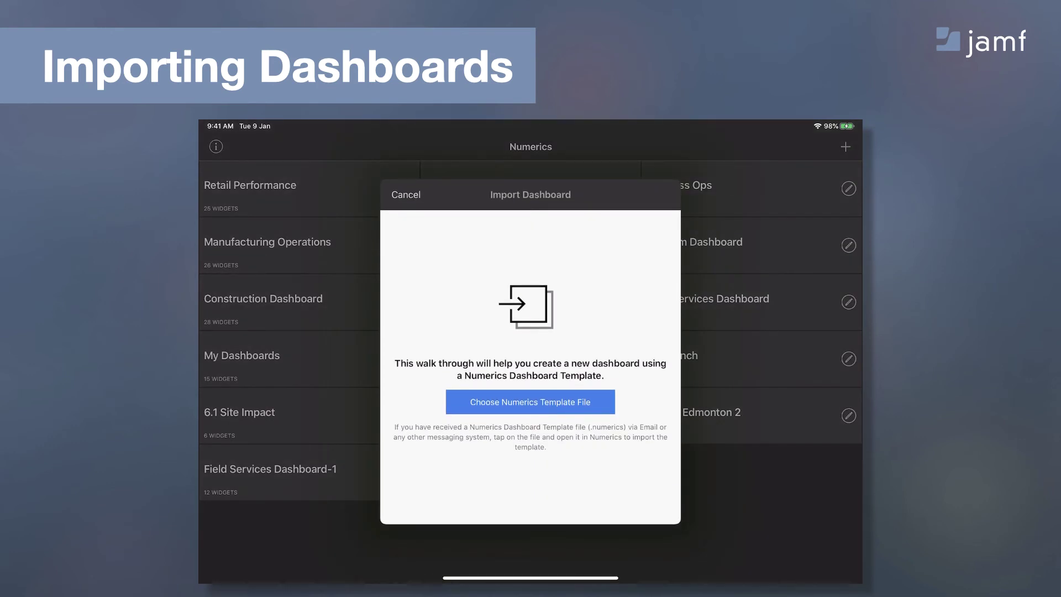
pyautogui.click(529, 402)
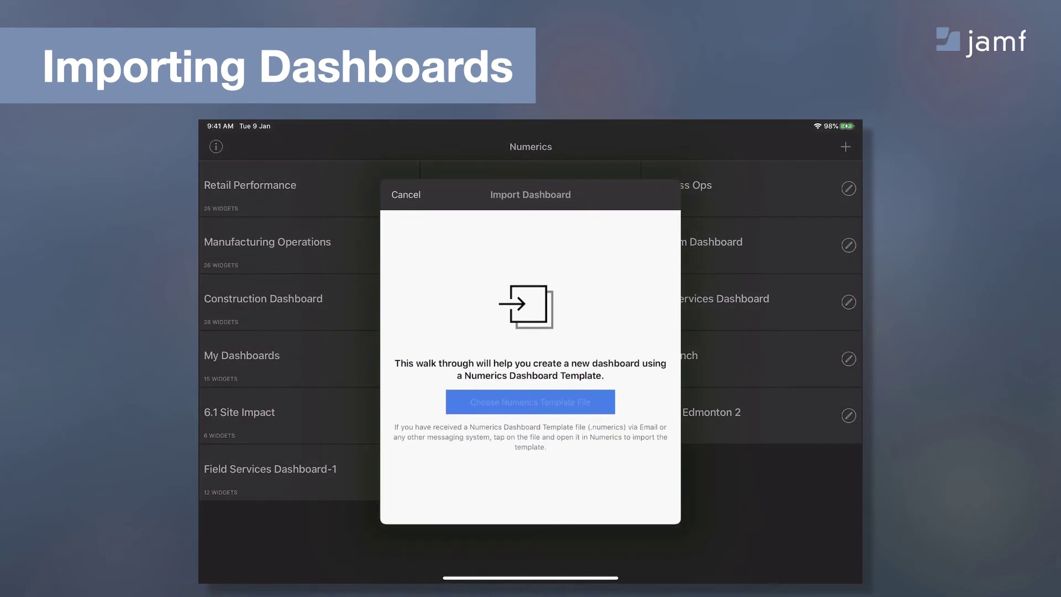
pyautogui.click(424, 273)
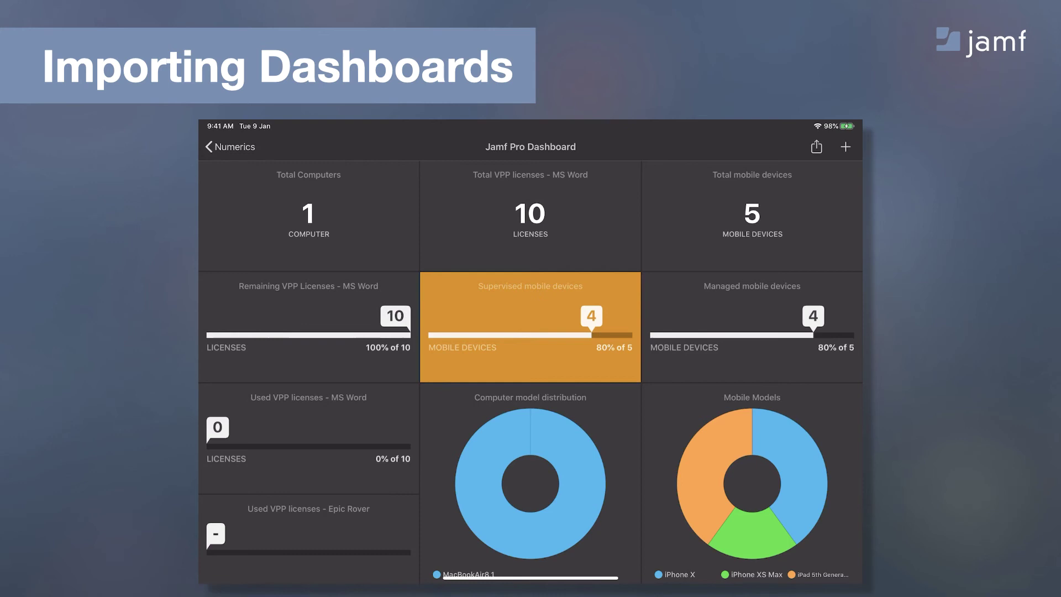
pyautogui.scroll(-3, 531, 370)
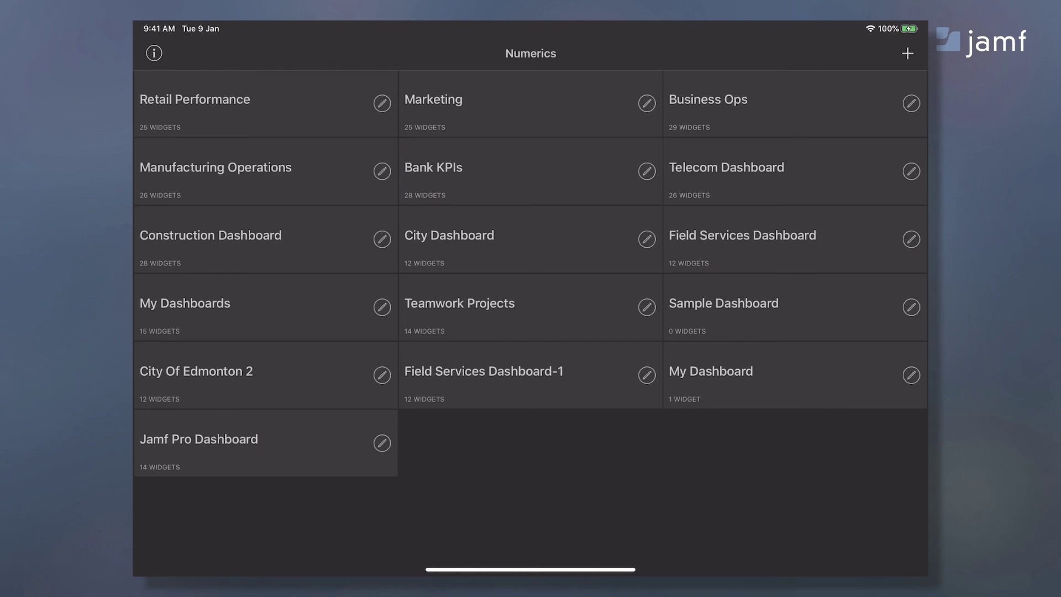
# Open the info panel showing Numerics Enterprise 6.4 and the iCloud sync setting
pyautogui.click(155, 53)
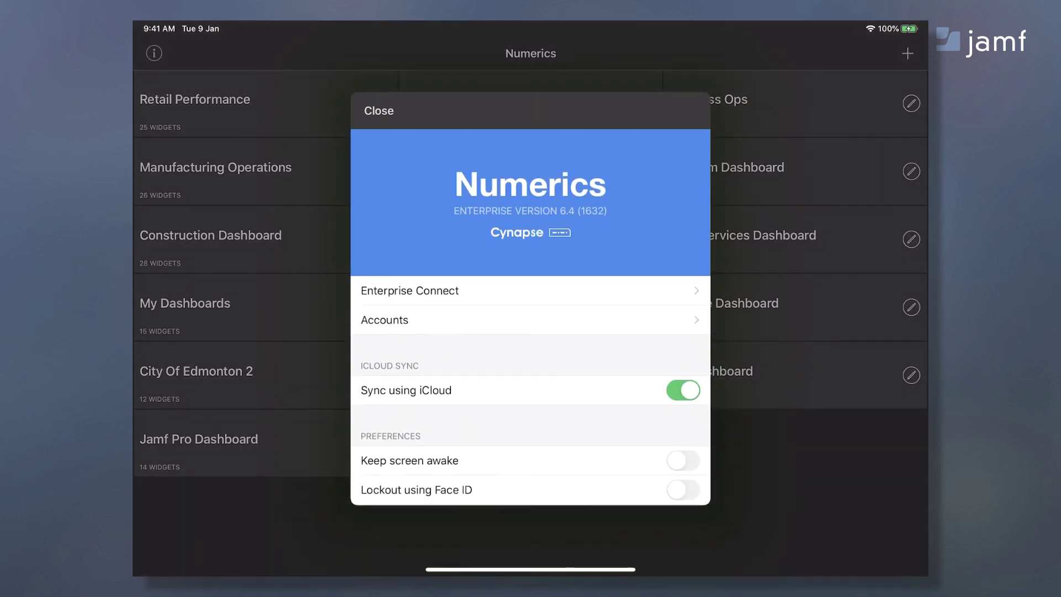